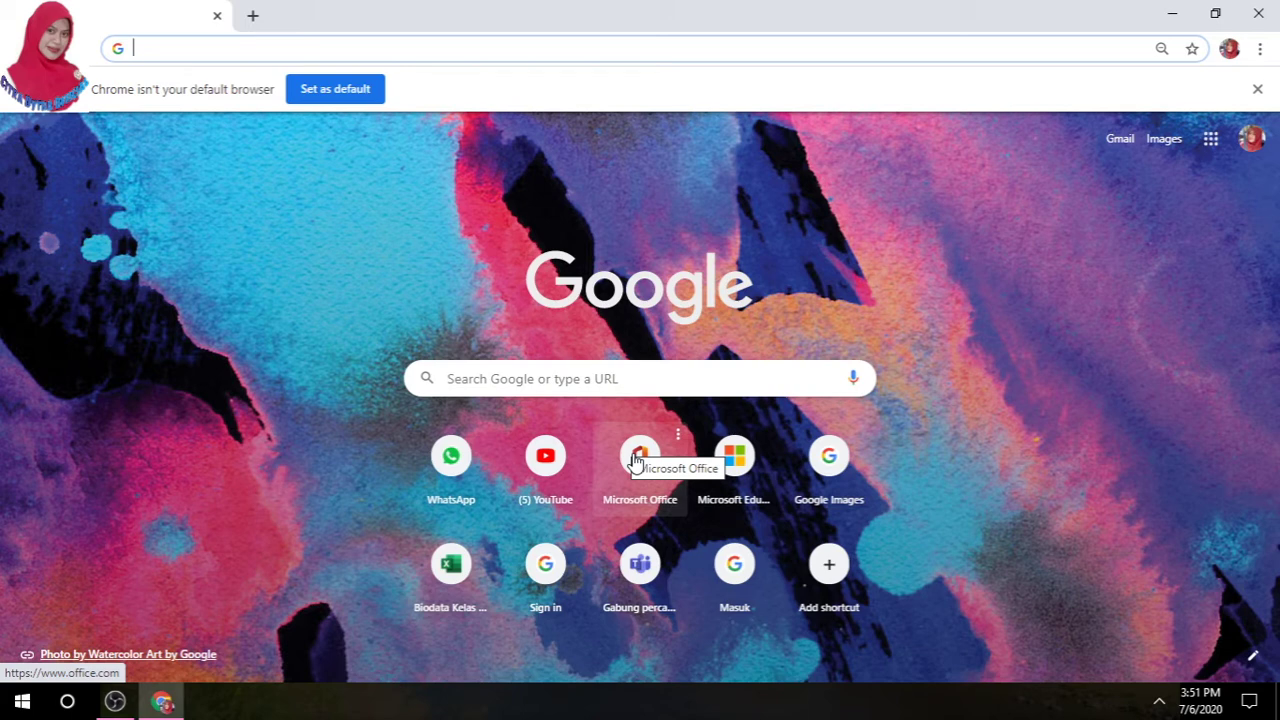
Open the Office home page and briefly view the My account panel before closing it
click(636, 458)
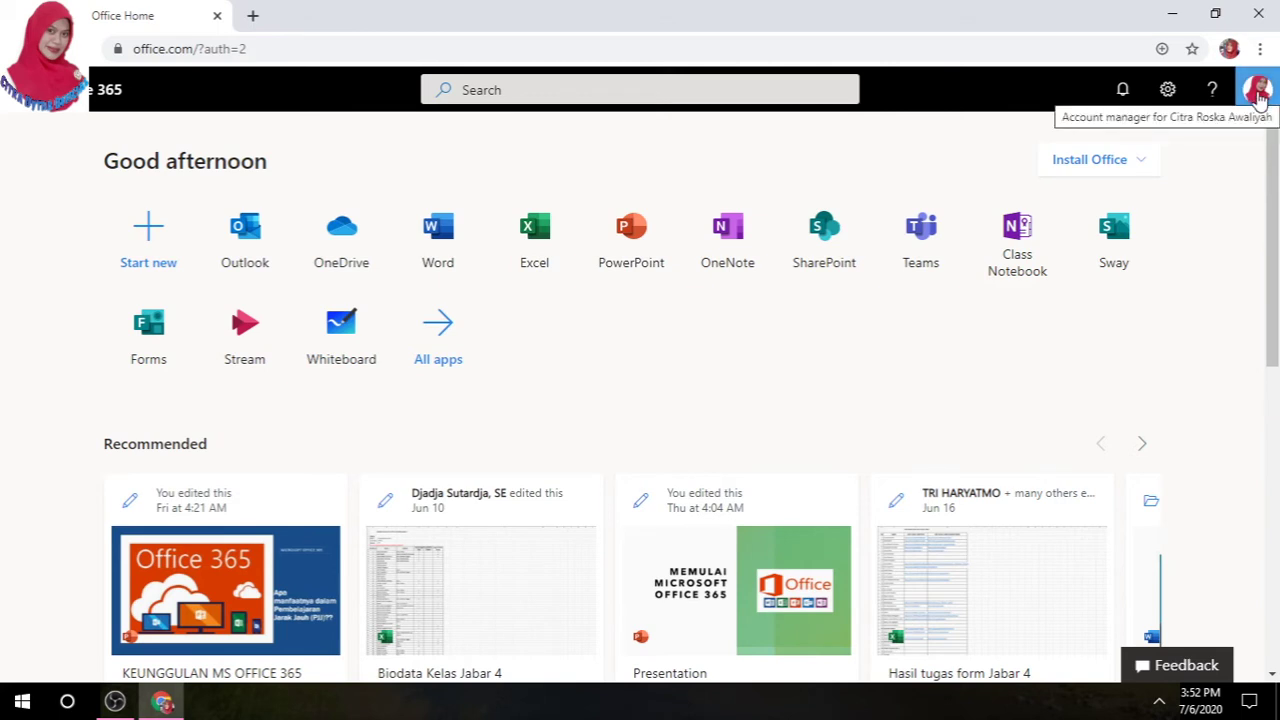
click(1258, 92)
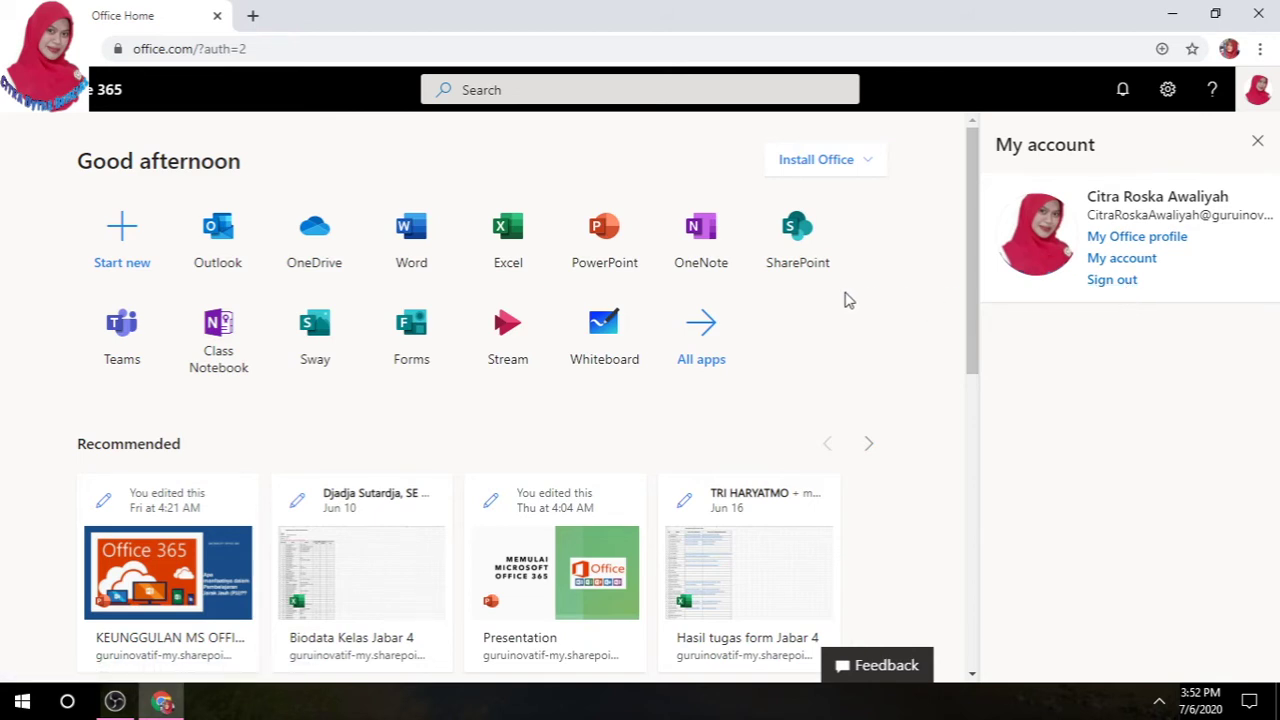
click(1257, 142)
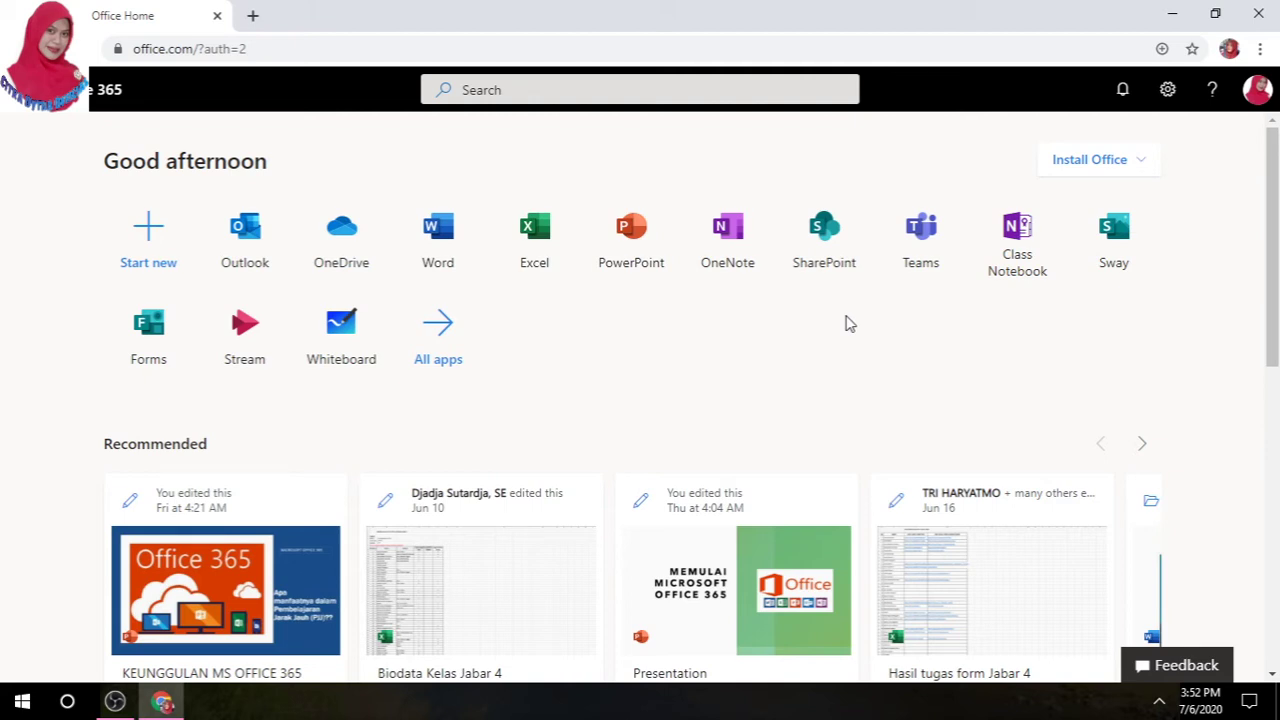
Launch Teams from the Office home tile and scroll through the Tim grid of joined teams
click(949, 251)
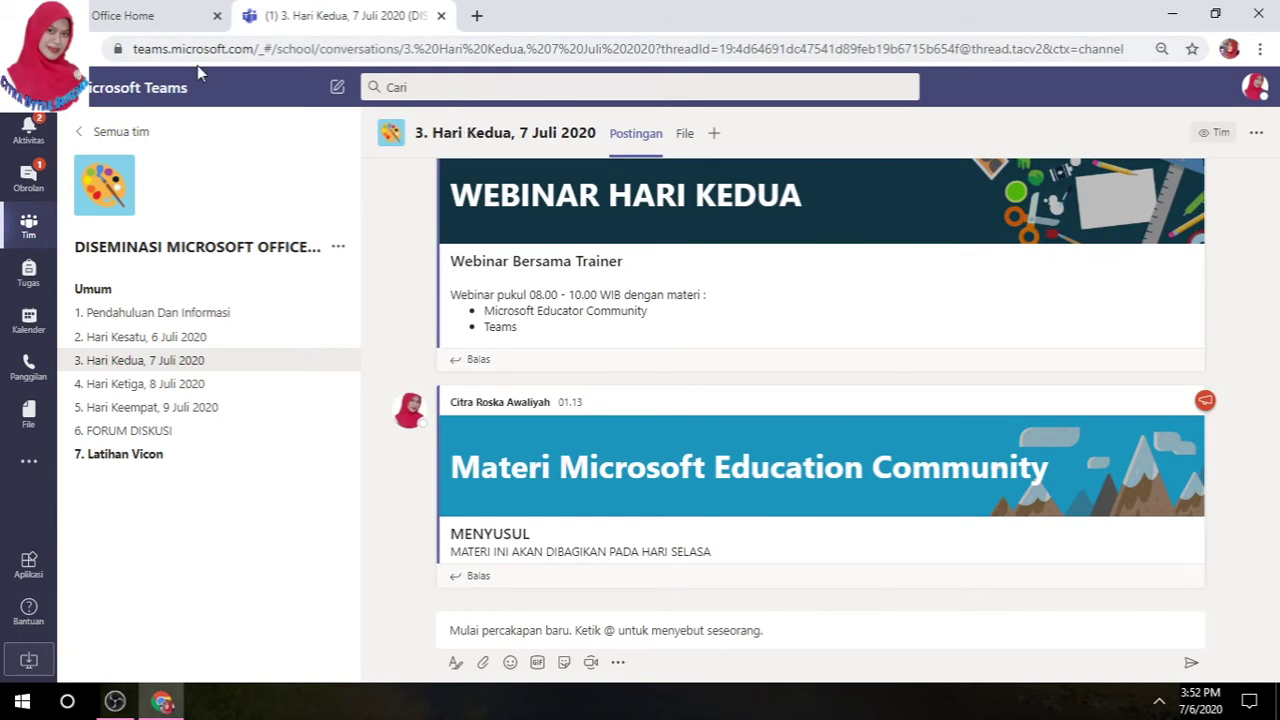
click(28, 224)
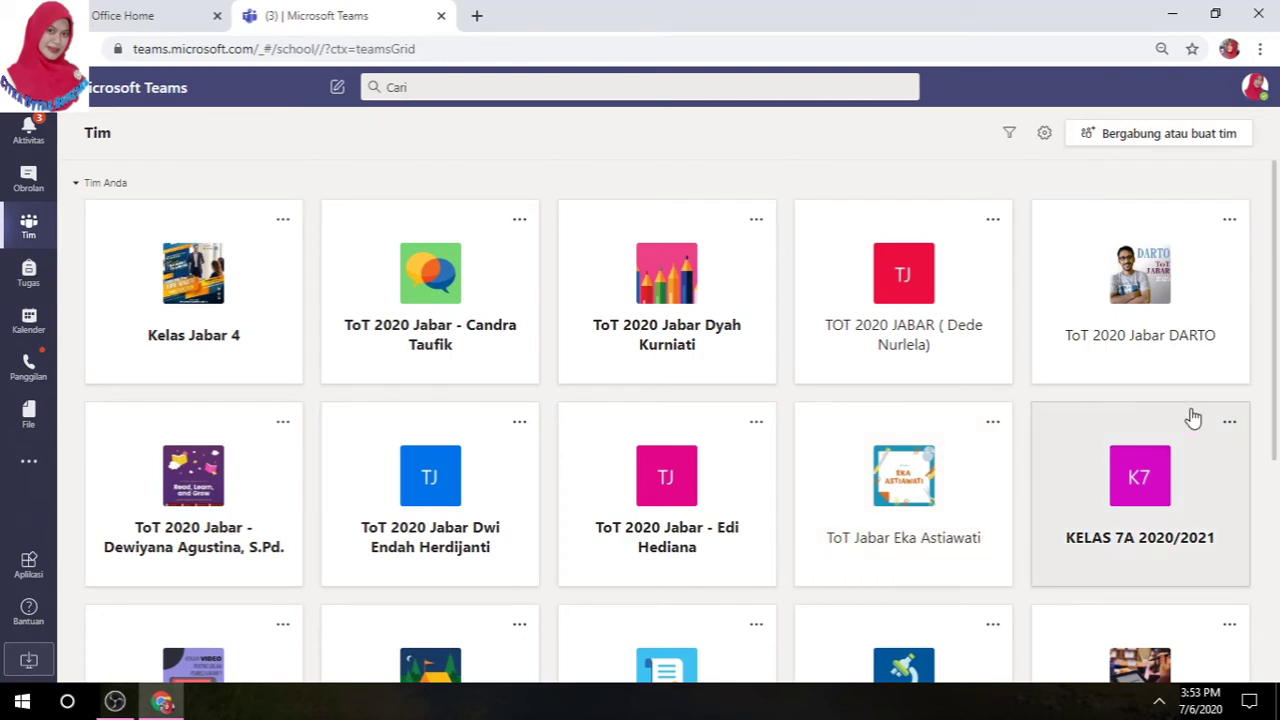
drag(1274, 395, 1278, 626)
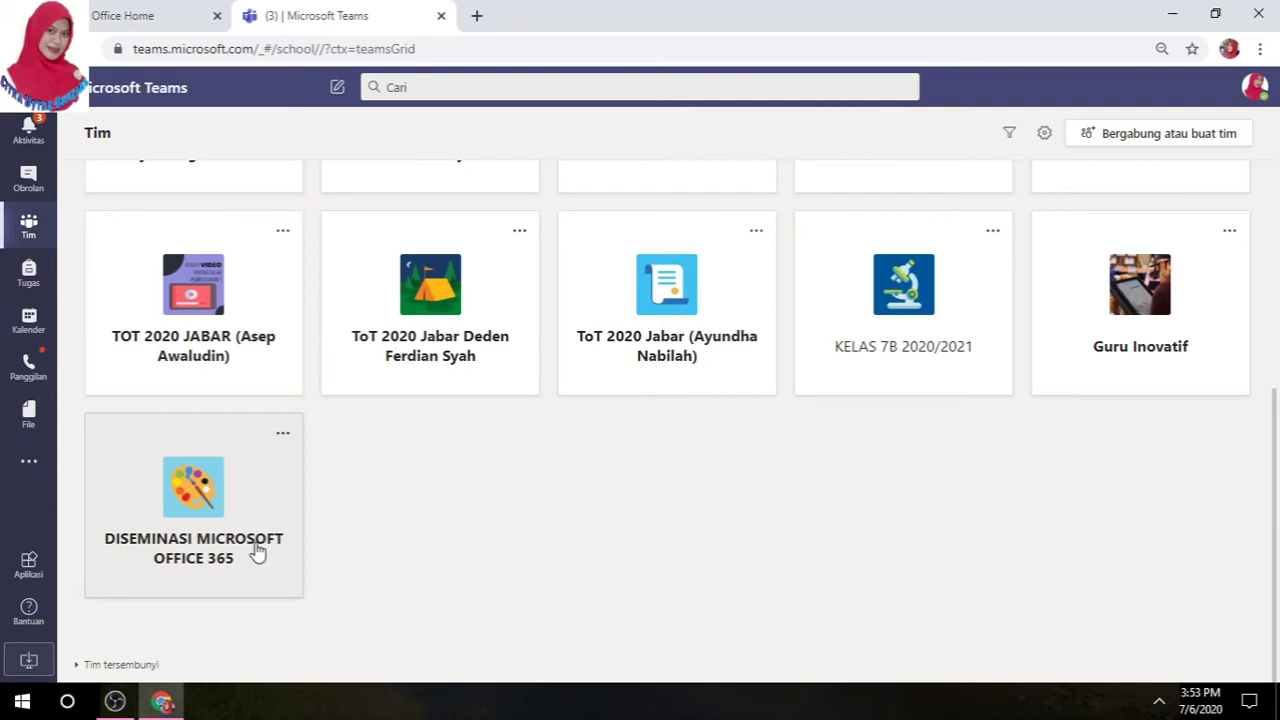
Open the DISEMINASI MICROSOFT OFFICE 365 team's Umum channel, dismissing the browser menu and desktop notification
click(257, 551)
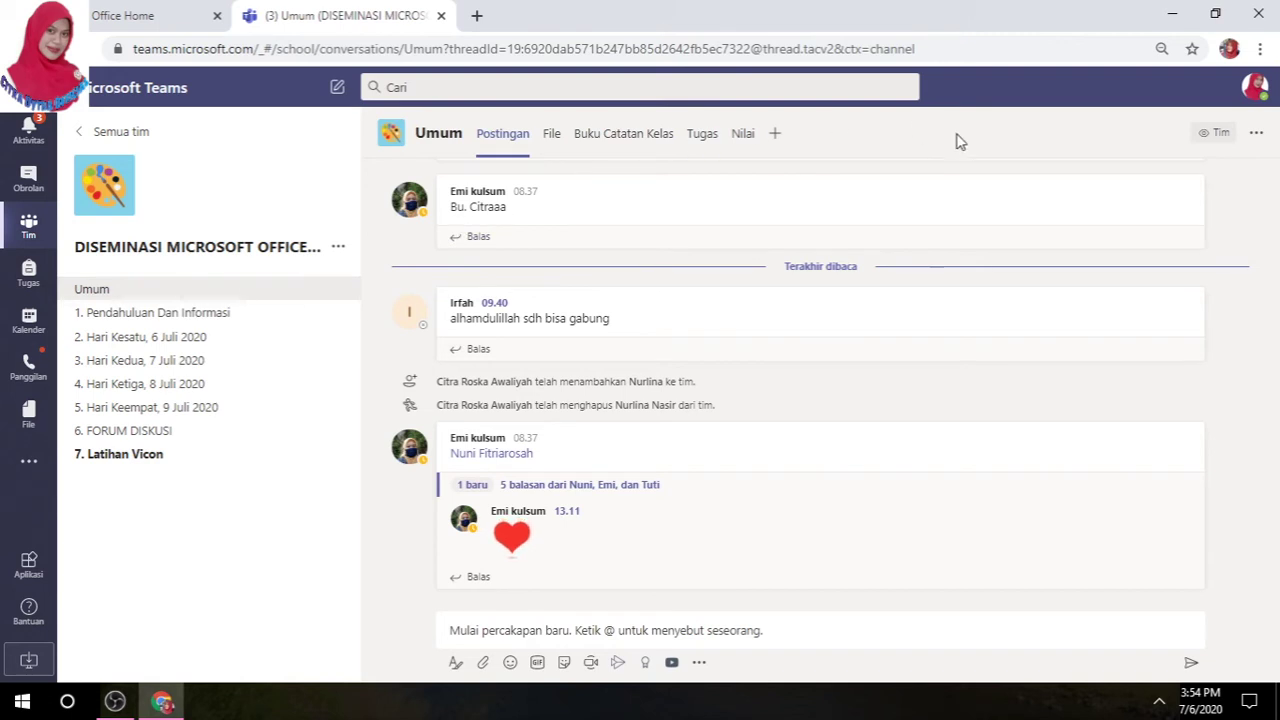
right_click(1028, 145)
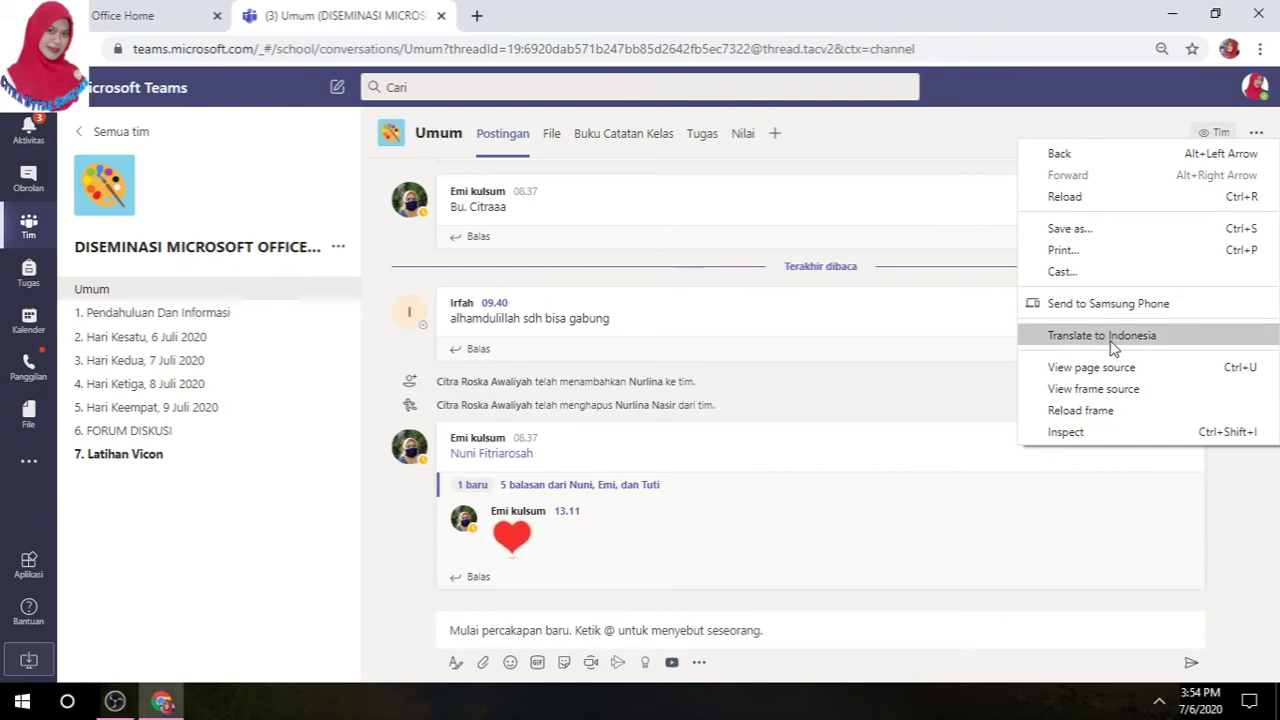
click(977, 520)
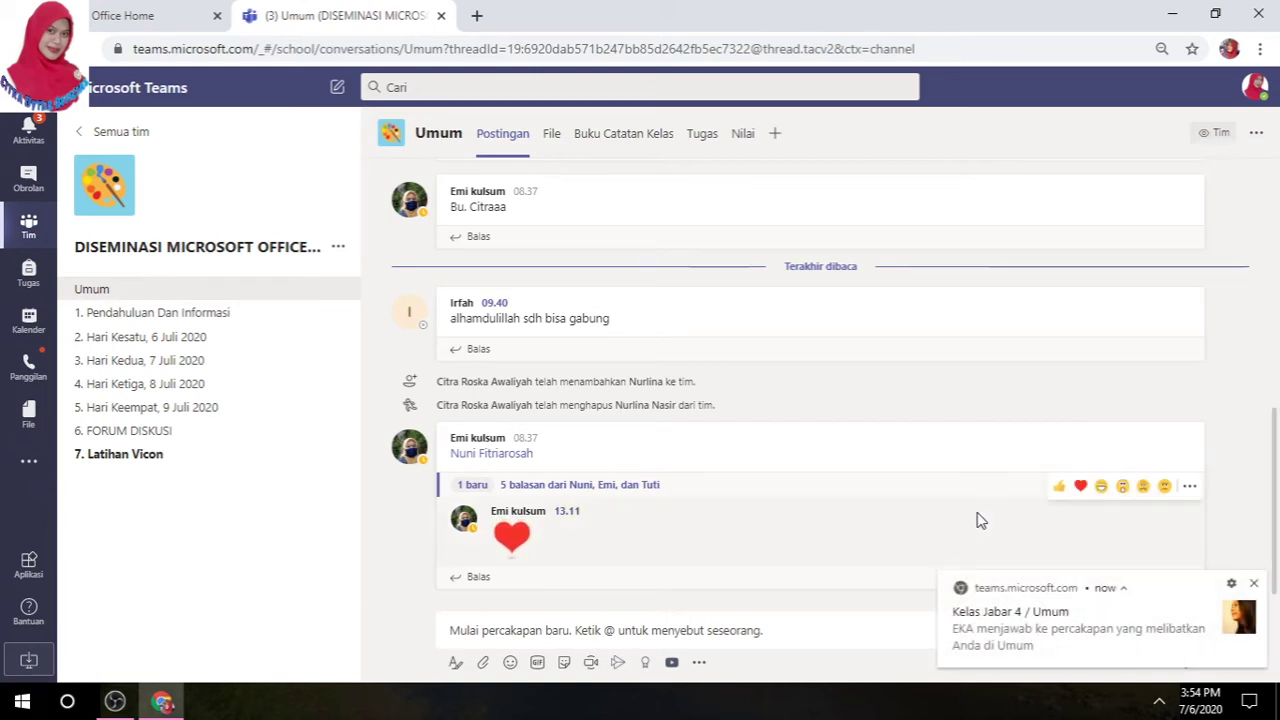
click(1253, 583)
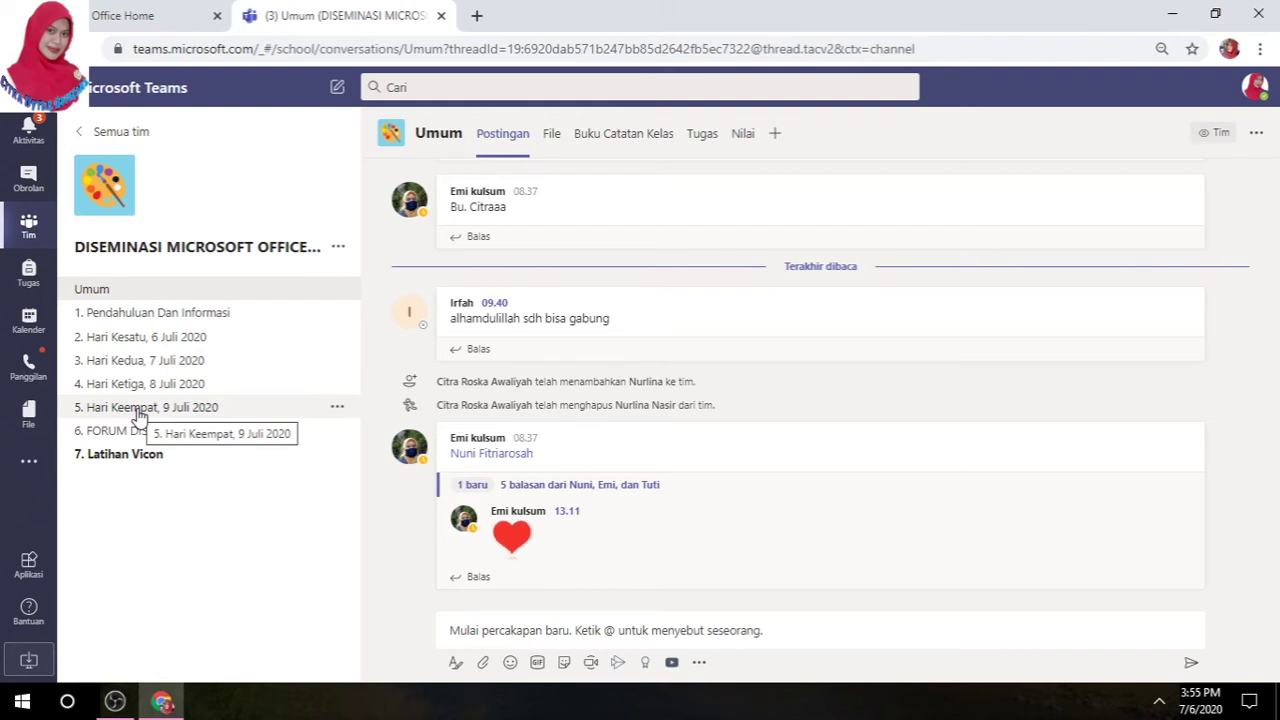
In 1. Pendahuluan Dan Informasi, expand and read the JADWAL PELATIHAN and KELULUSAN posts
click(165, 315)
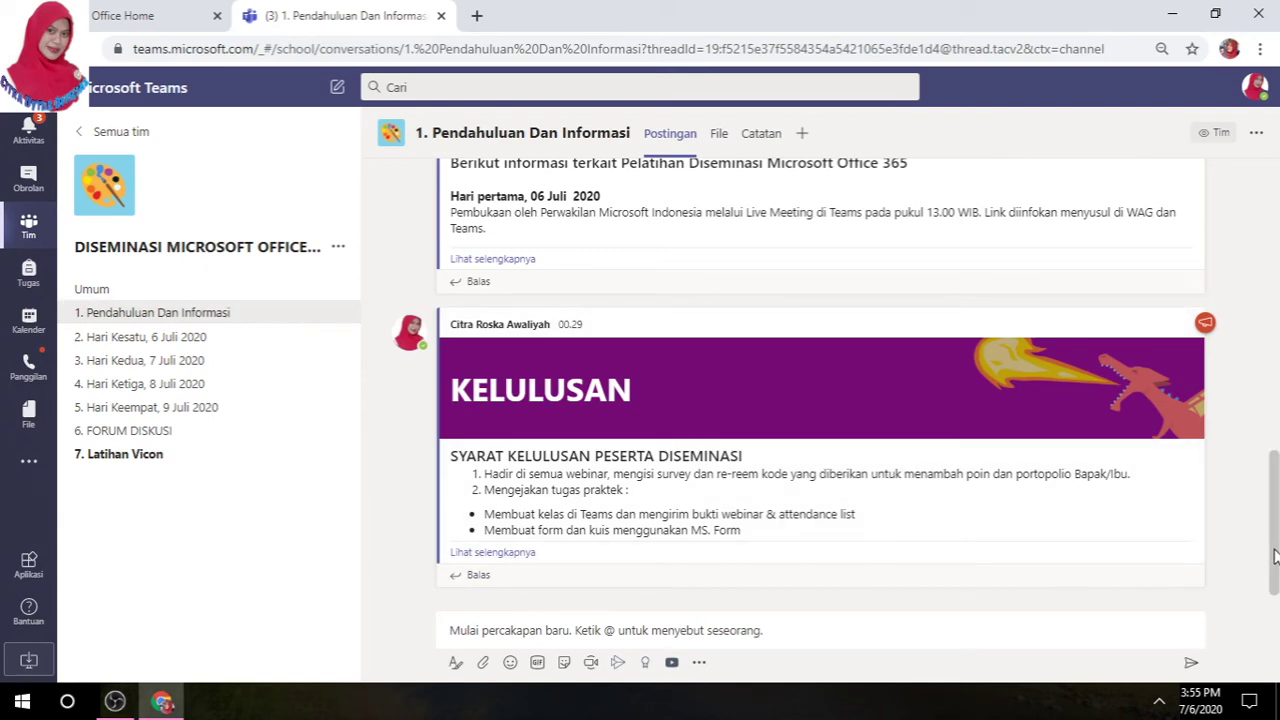
mouse_move(1274, 556)
mouse_down()
mouse_move(1268, 262)
mouse_move(1274, 320)
mouse_up()
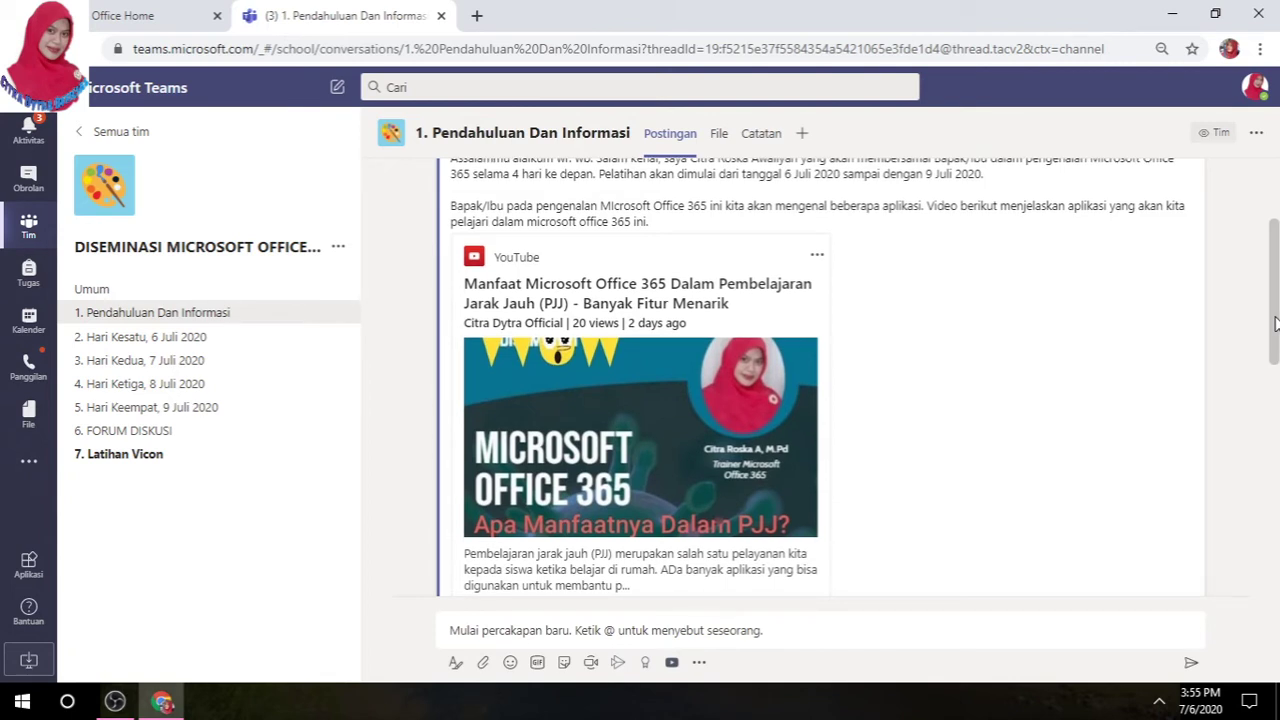
drag(1274, 322, 1274, 339)
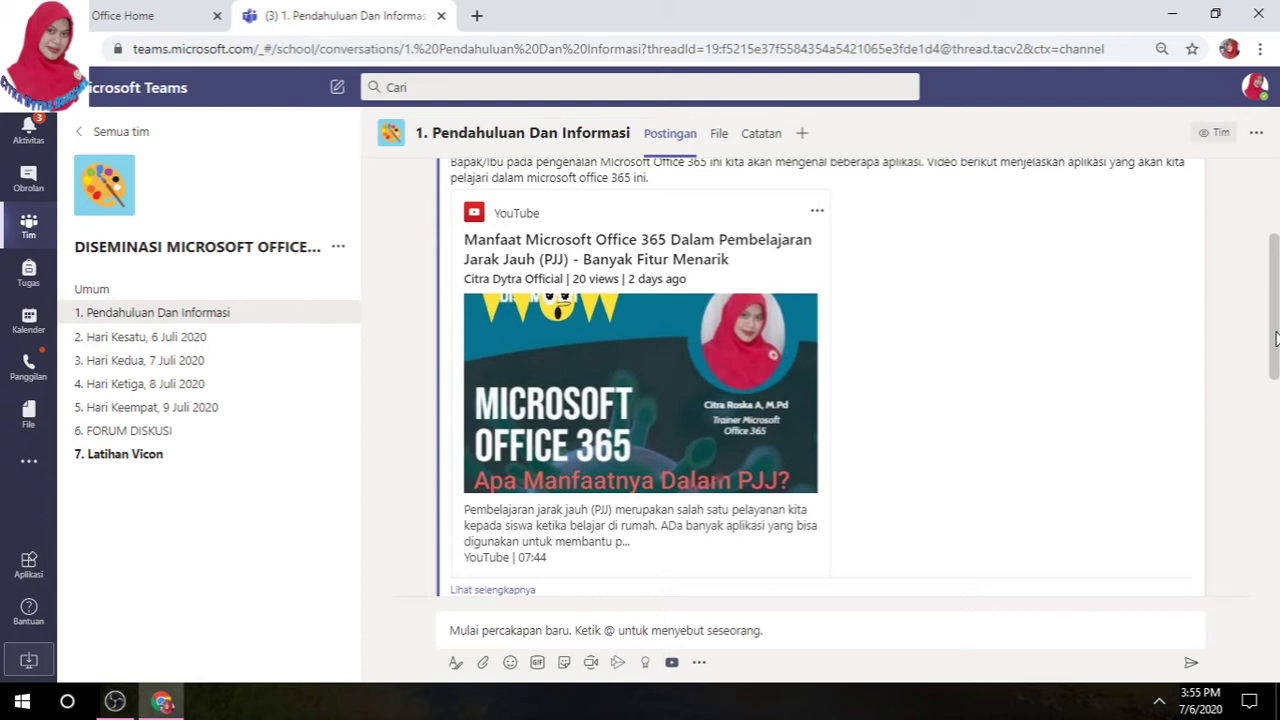
drag(1275, 340, 1277, 470)
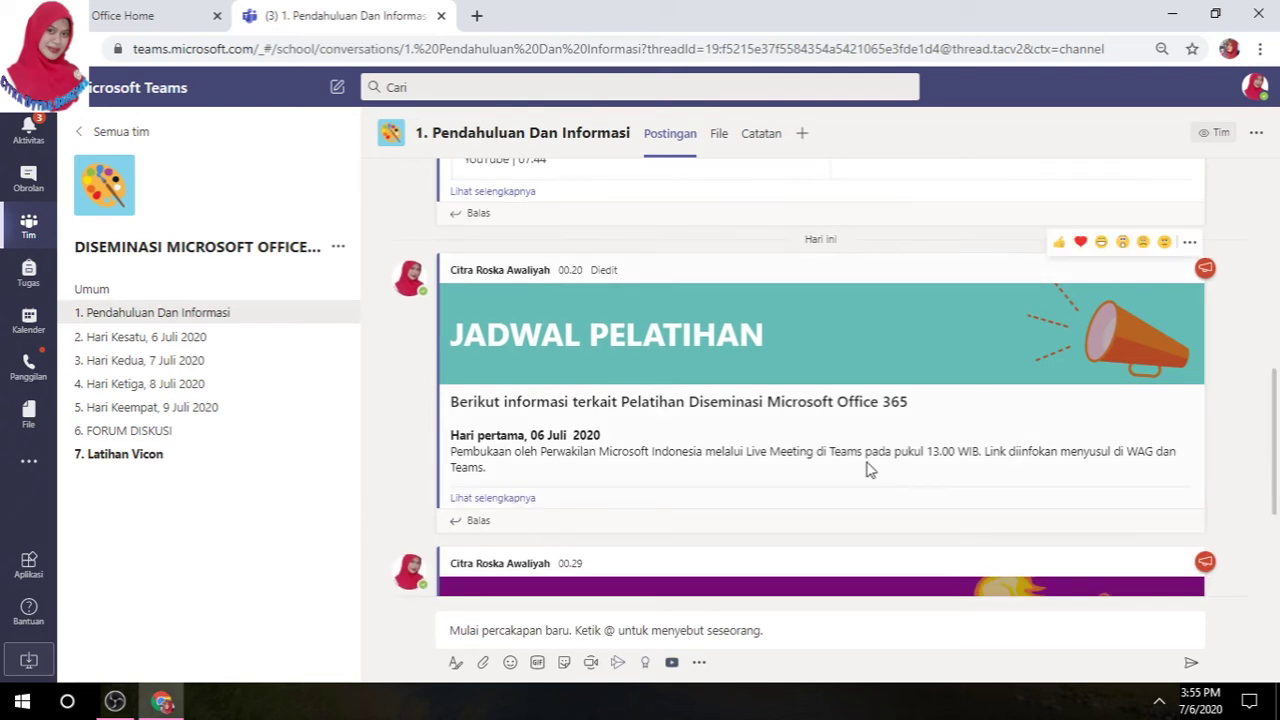
click(531, 500)
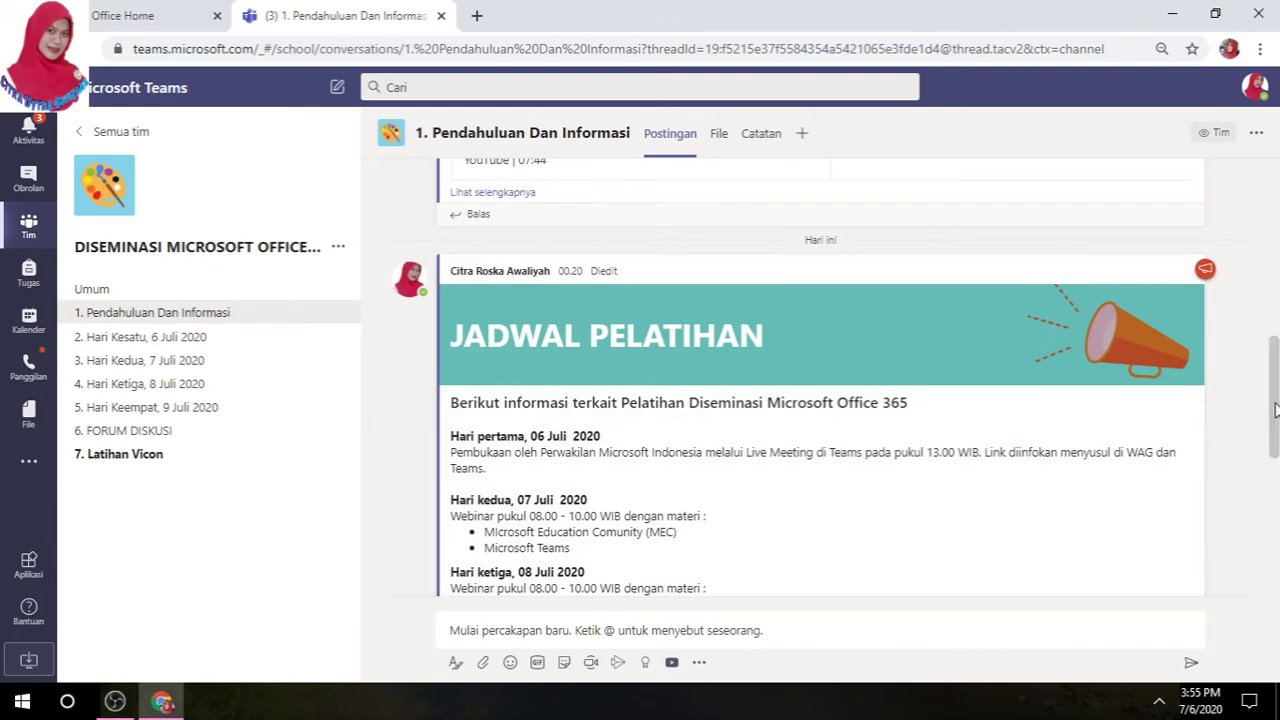
drag(1274, 423, 1277, 463)
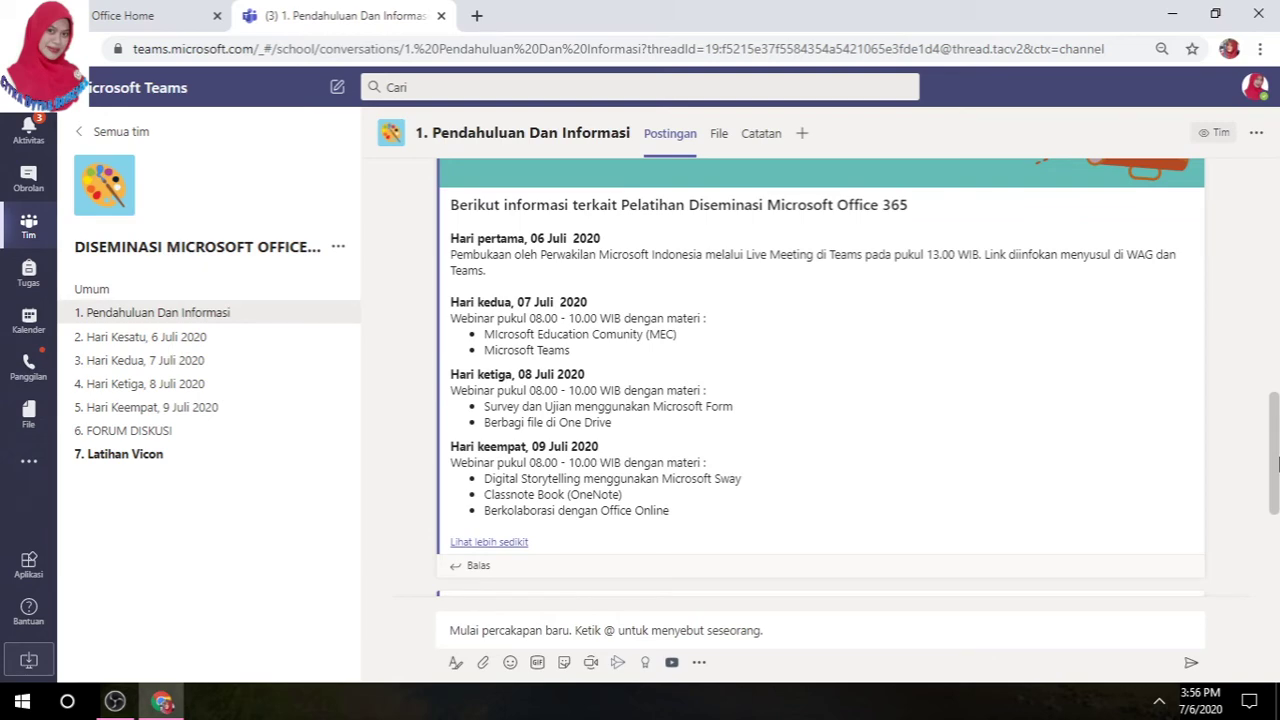
drag(1277, 463, 1277, 560)
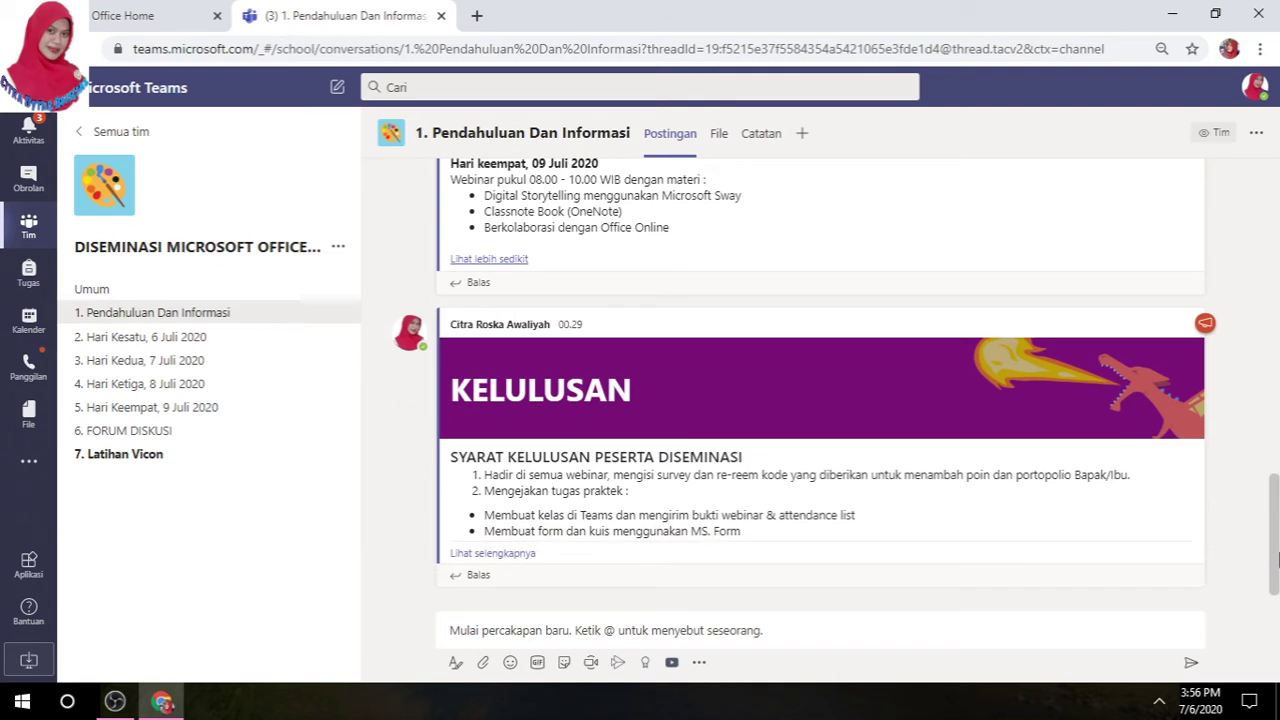
click(492, 553)
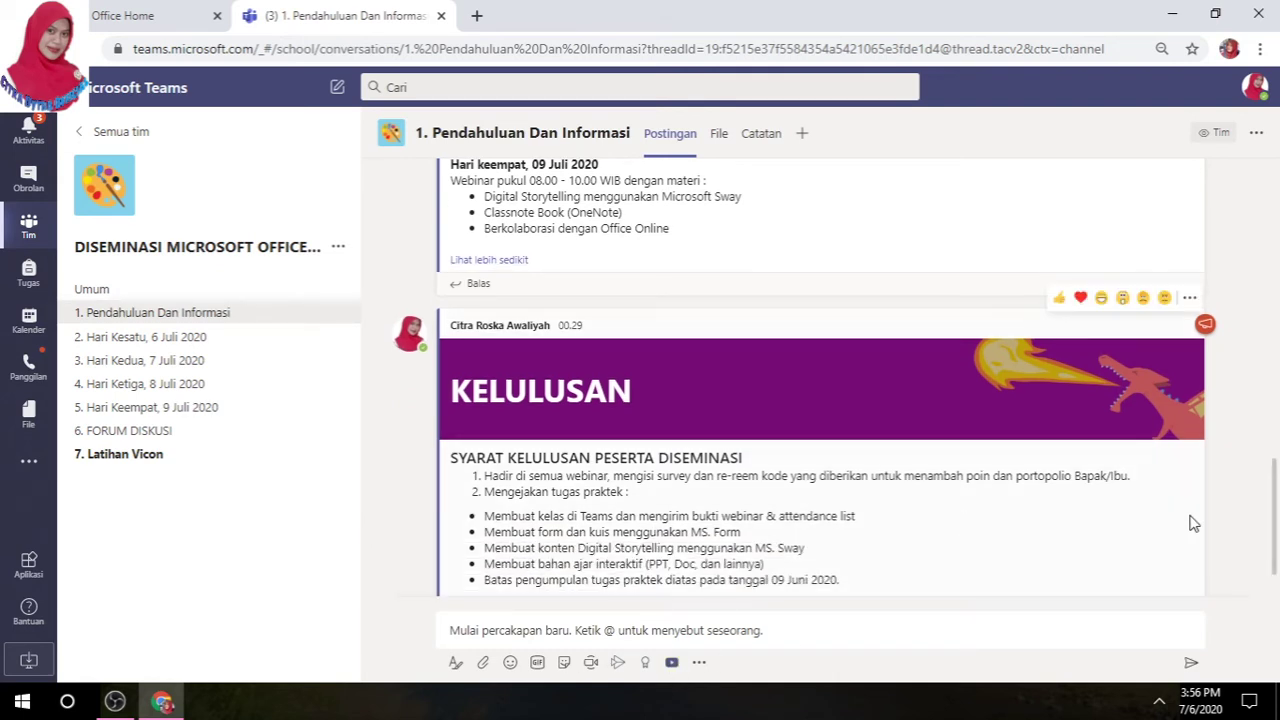
drag(1275, 515, 1276, 555)
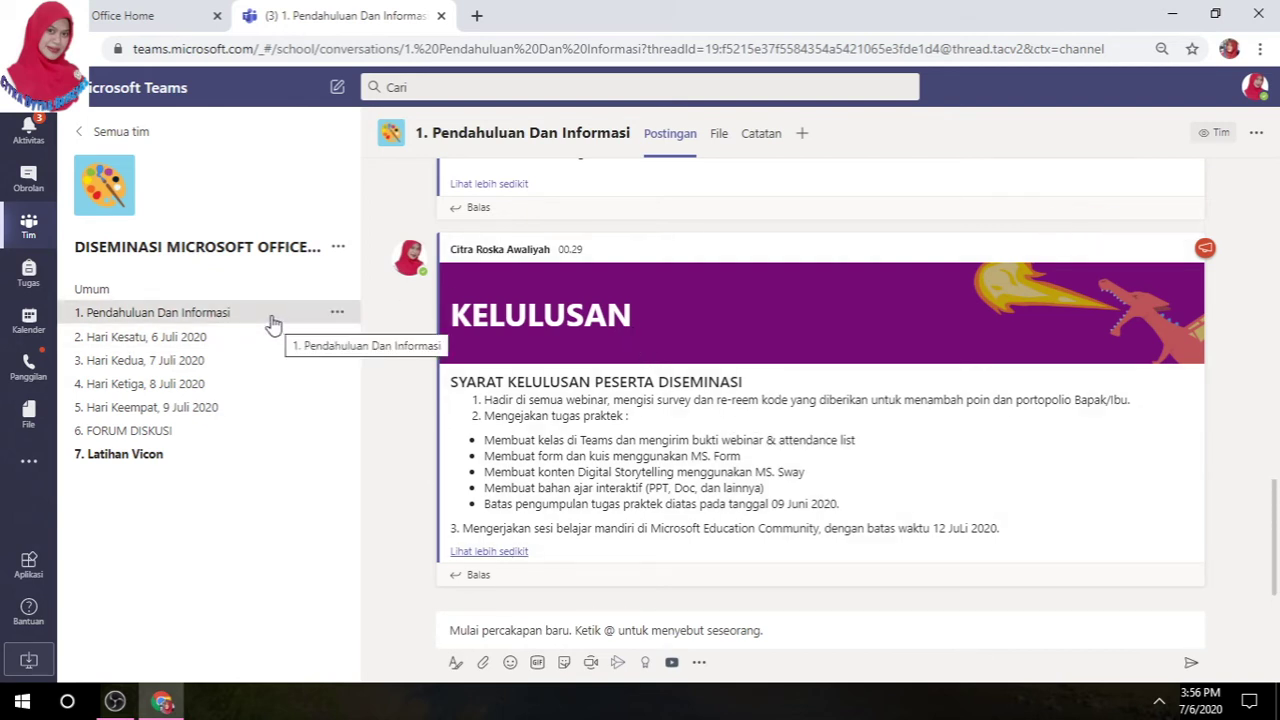
Switch to 2. Hari Kesatu, 6 Juli 2020 and scroll through its PEMBUKAAN PELATIHAN and ANGKET posts
click(204, 344)
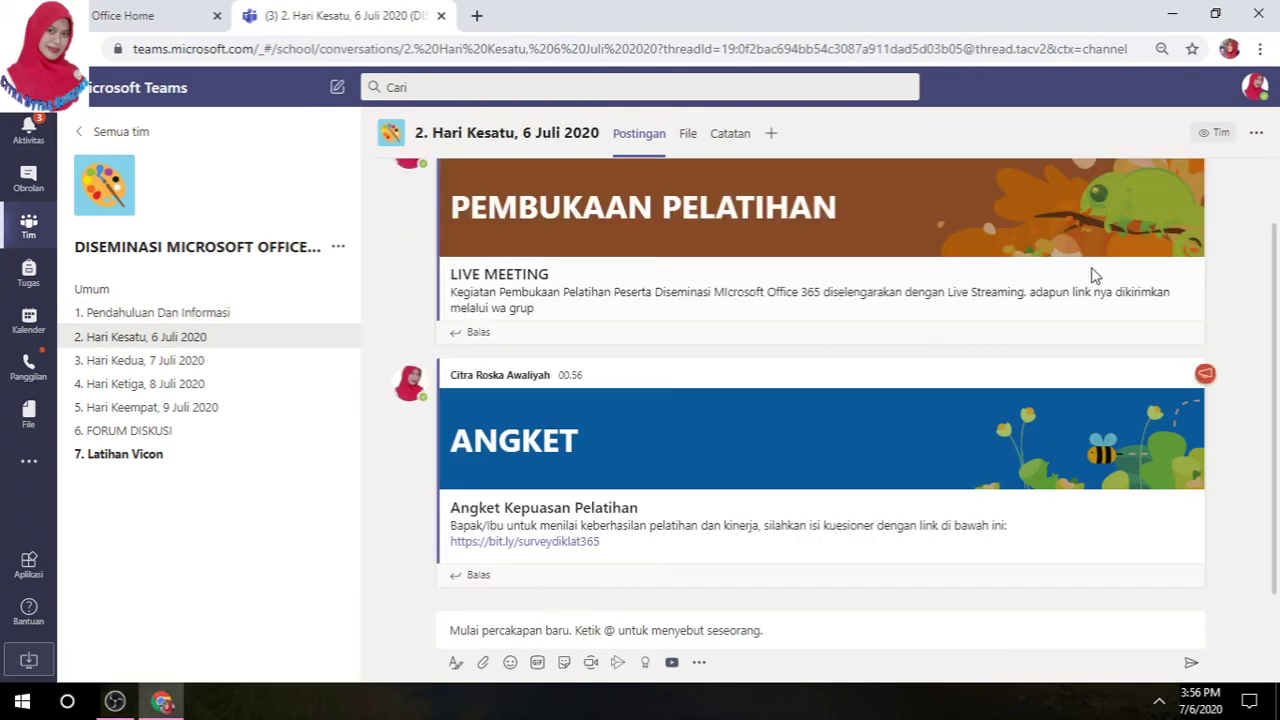
scroll(1270, 260, up, 1)
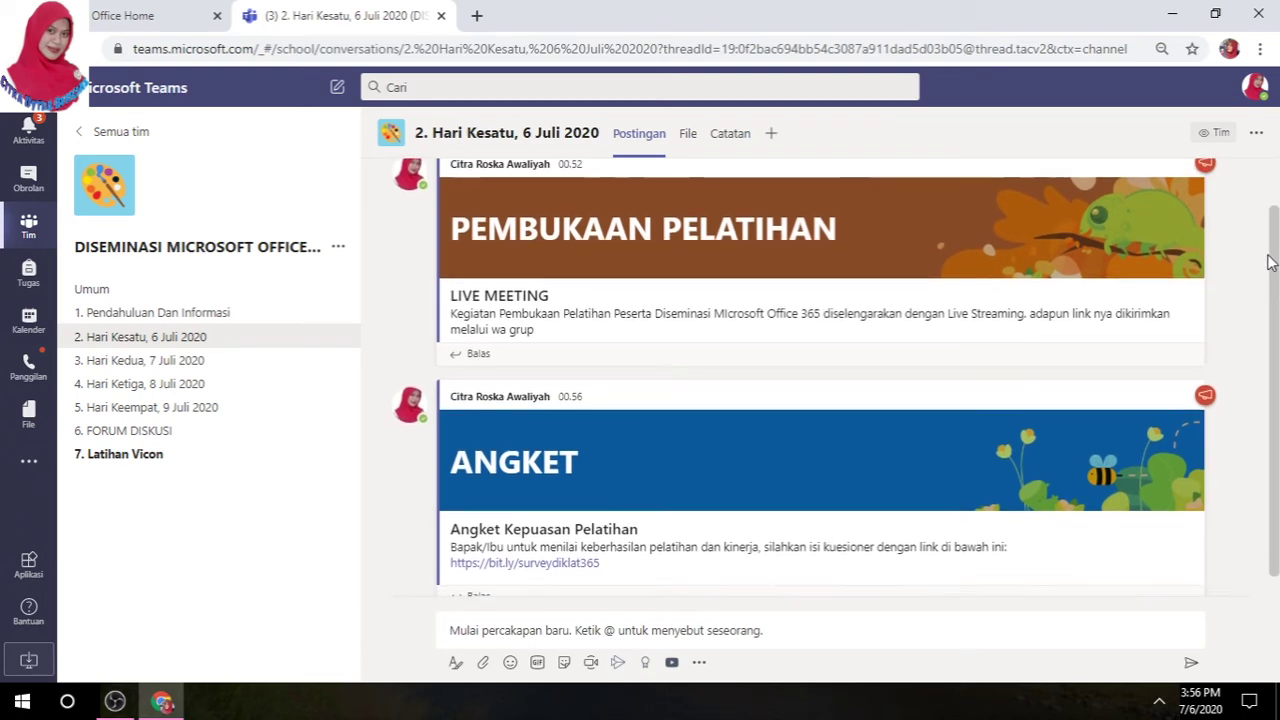
drag(1270, 257, 1273, 291)
scroll(1273, 300, up, 3)
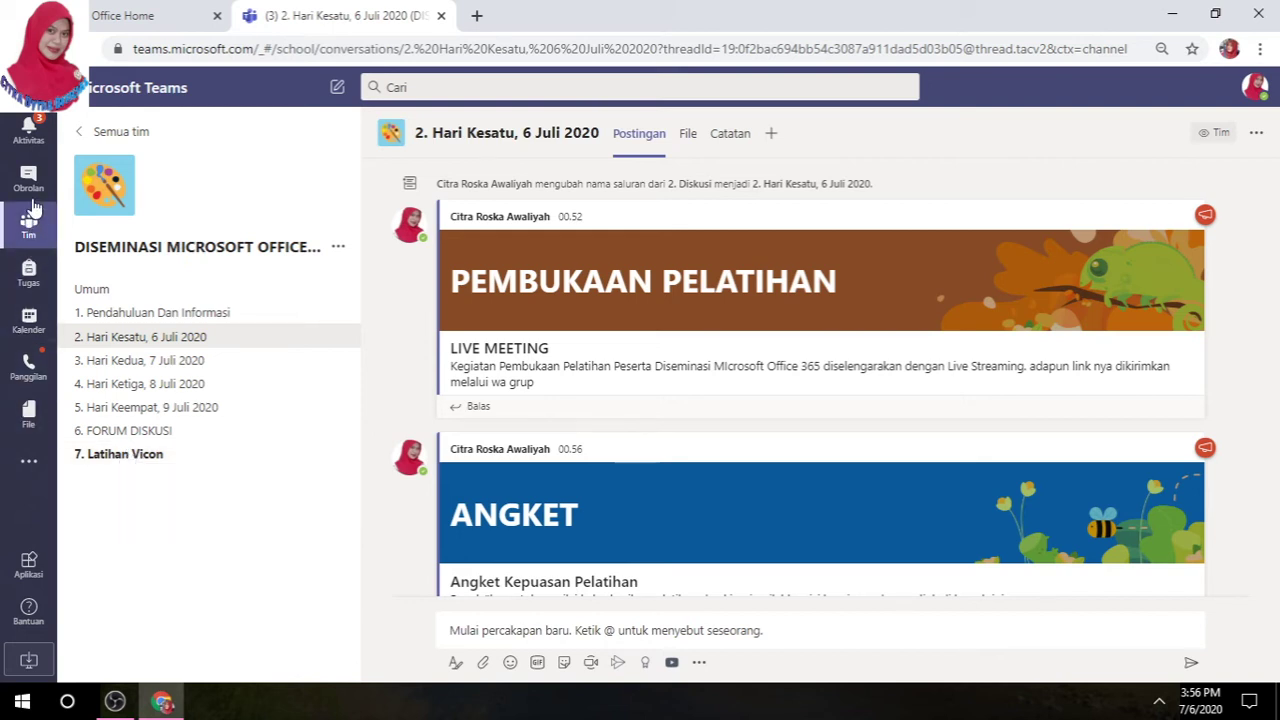
Check the Aktivitas feed and Obrolan chats, then return to the Semua tim grid
click(32, 146)
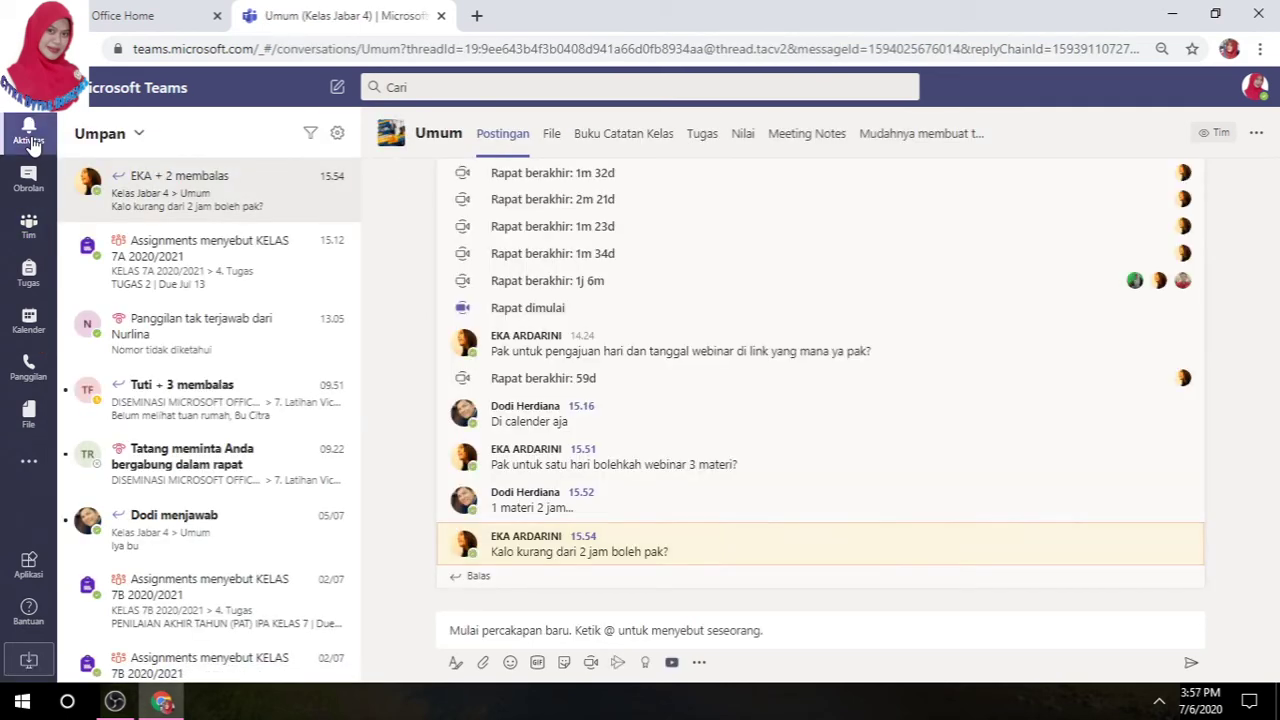
click(30, 180)
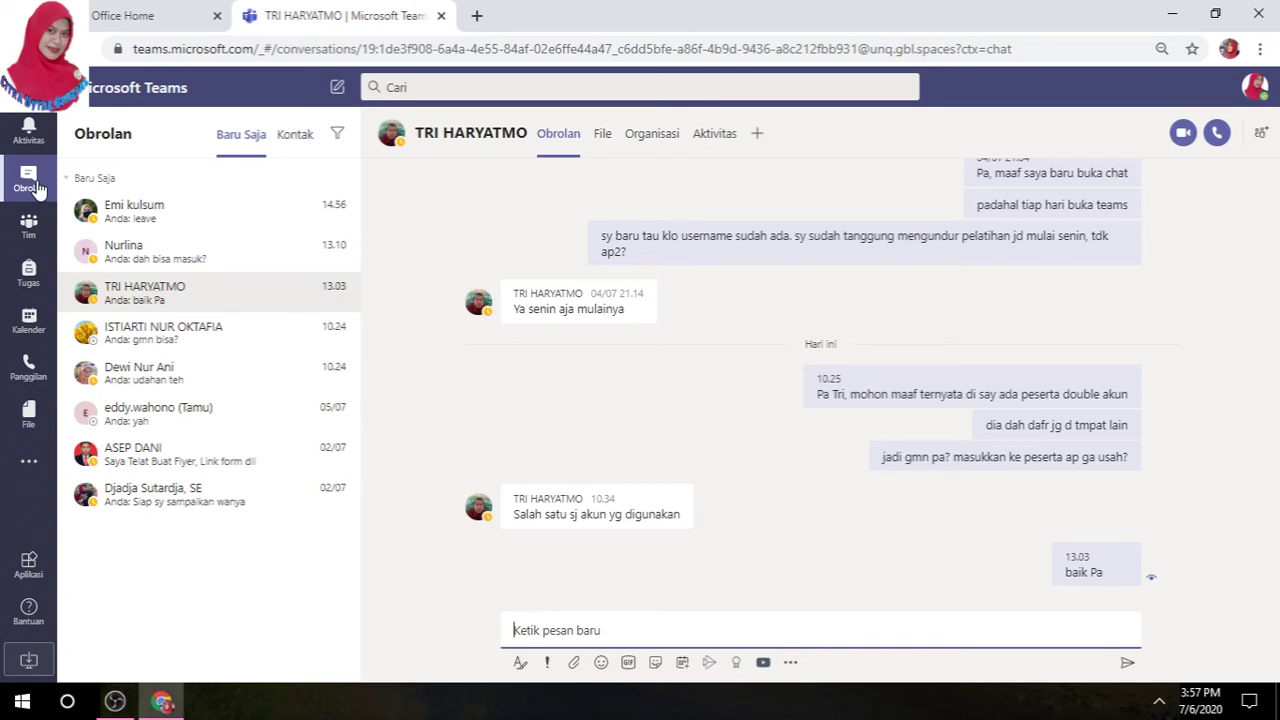
click(38, 226)
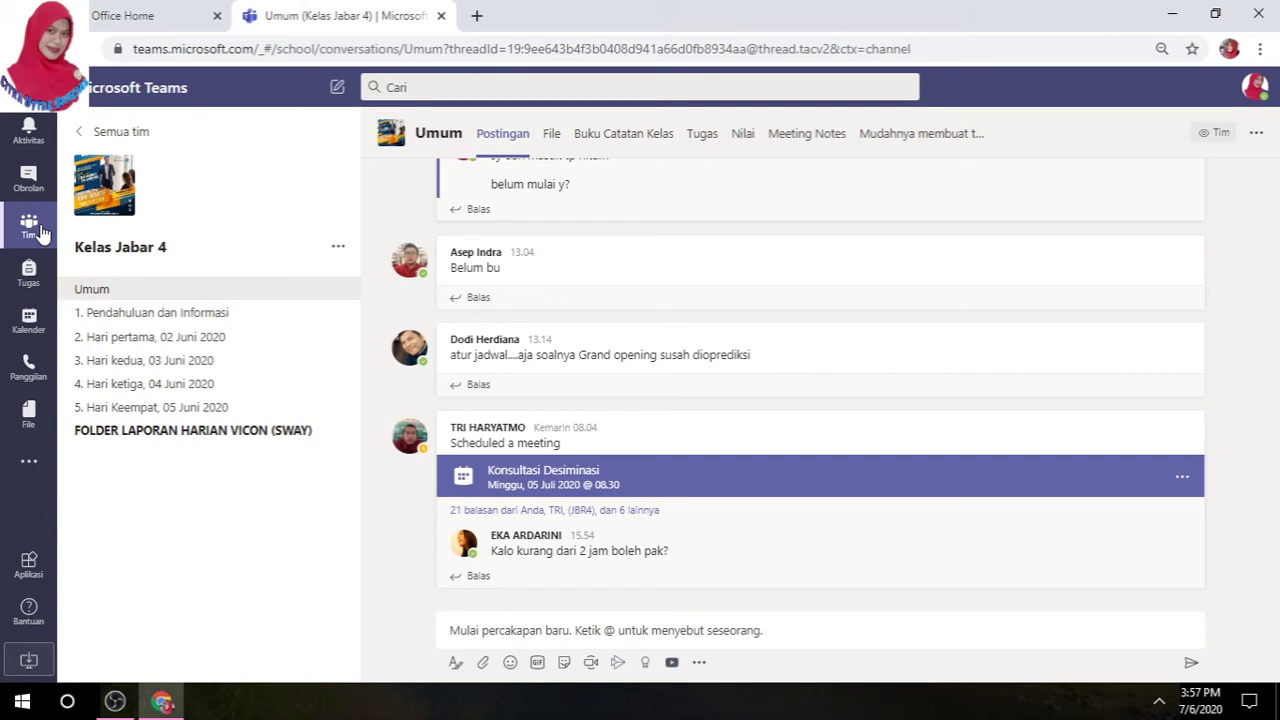
click(125, 131)
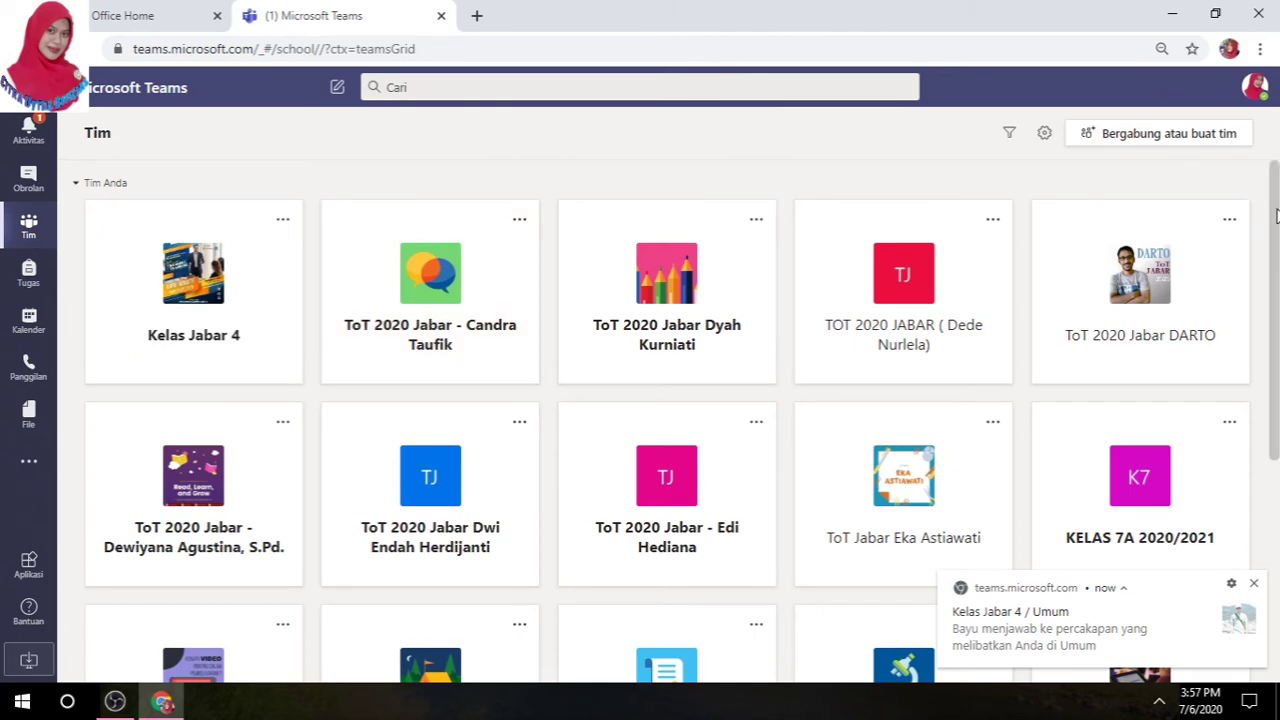
View the Tugas assignments page, then the Kalender work week for 6–10 Juli 2020
drag(1276, 216, 1276, 444)
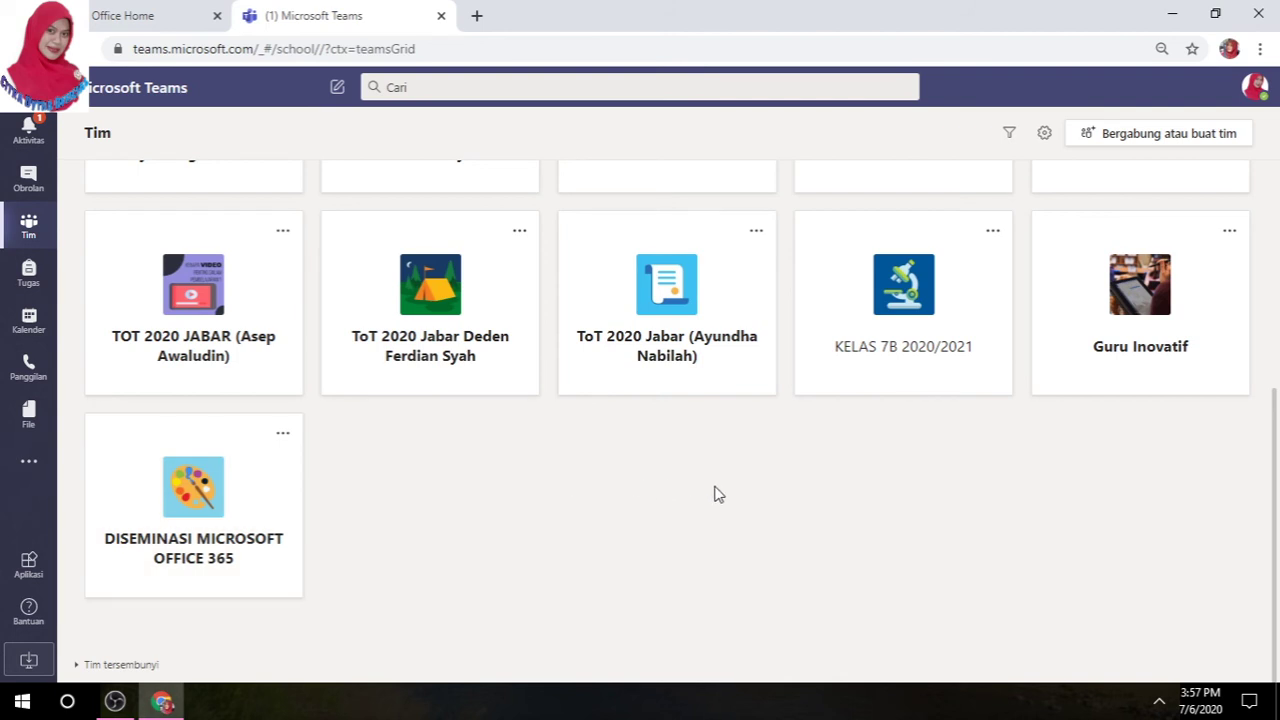
click(40, 268)
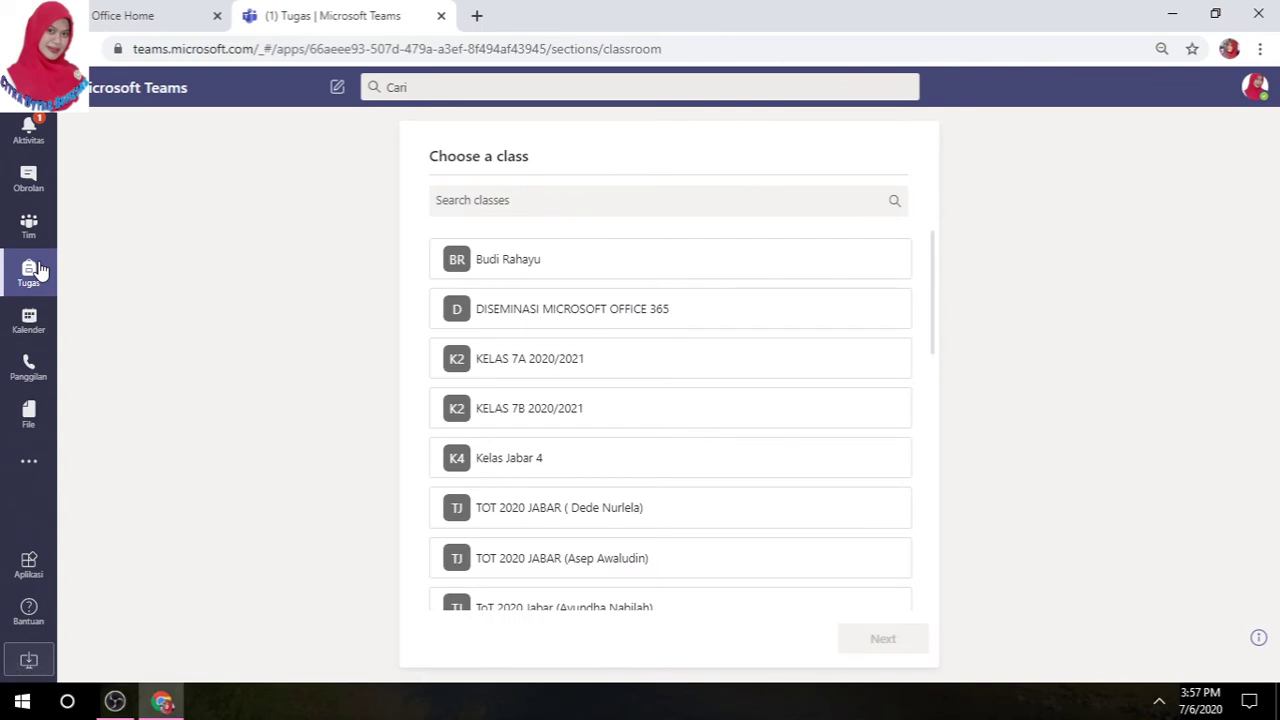
click(33, 333)
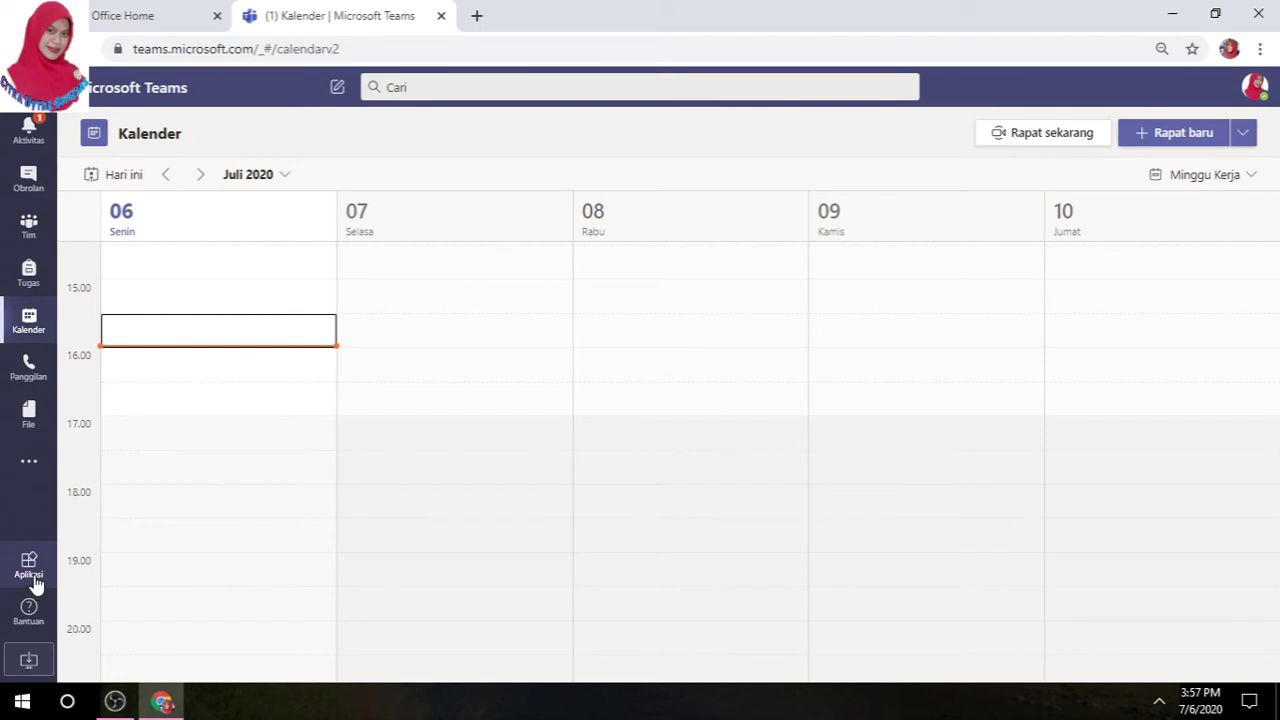
Open the Aplikasi store listing apps such as DBit and GoToMeeting
click(30, 572)
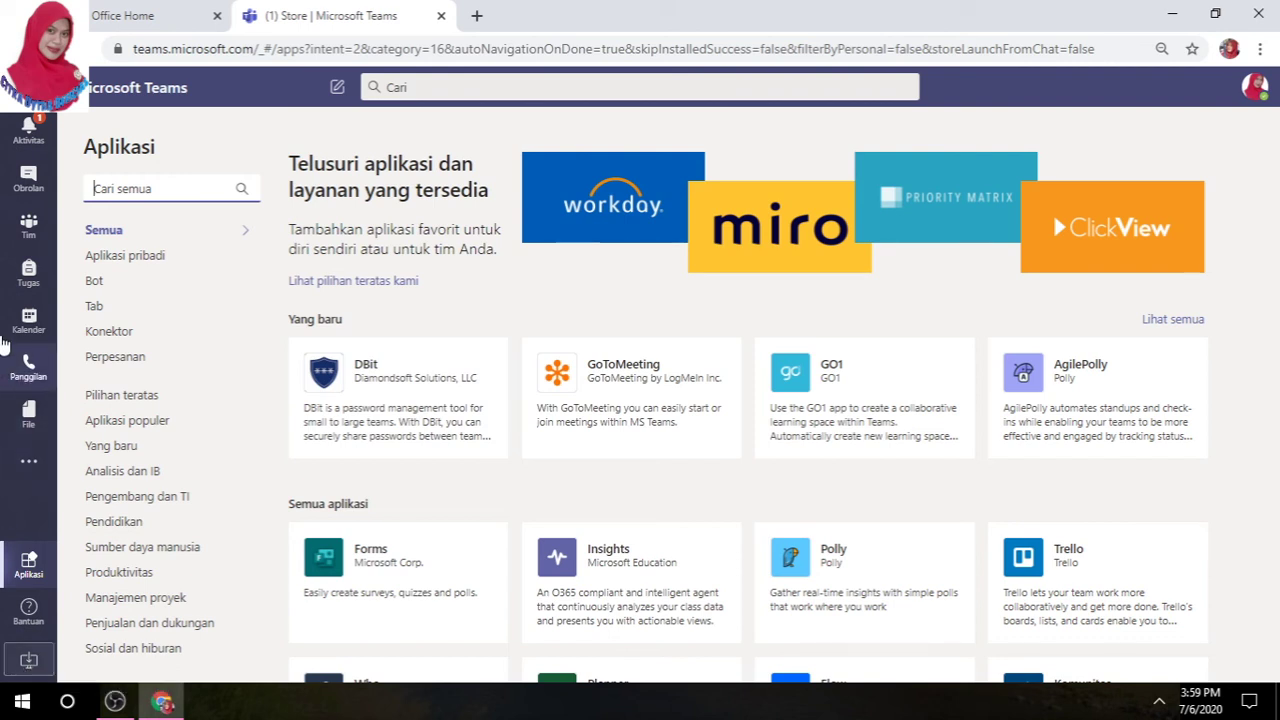
Open the DISEMINASI MICROSOFT OFFICE 365 tile from the Tim grid, then go back to Semua tim
click(41, 233)
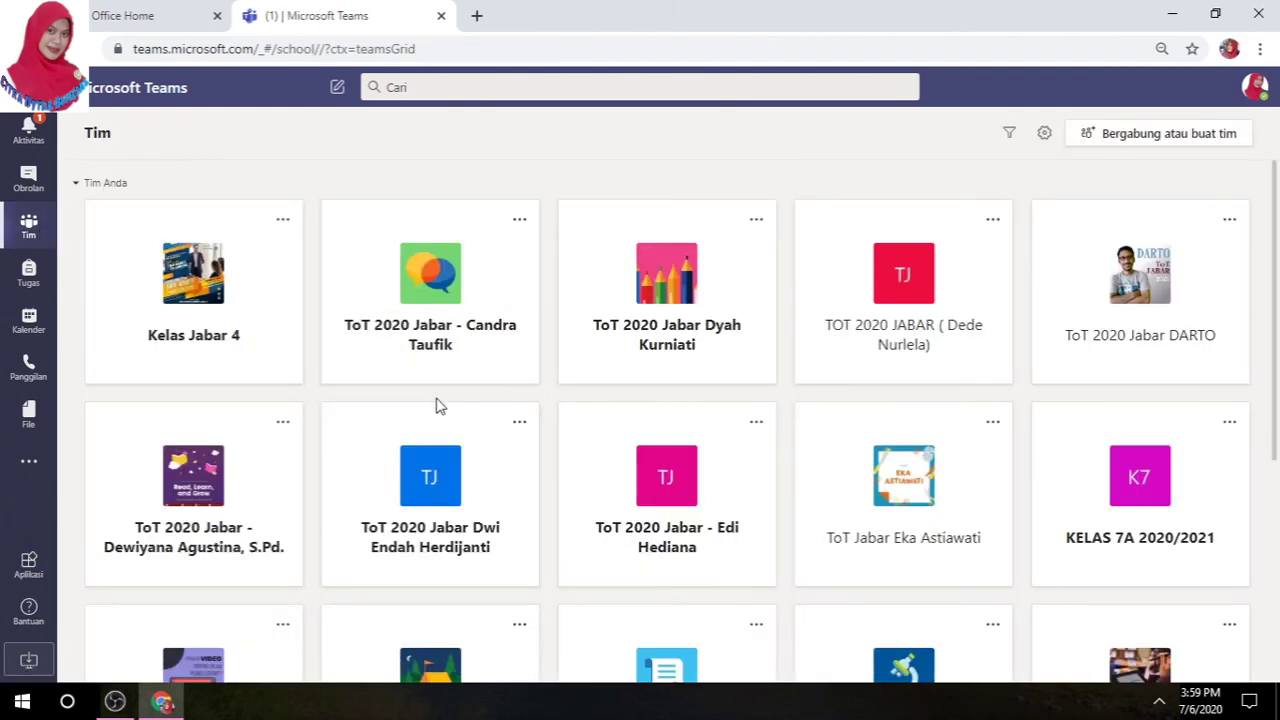
drag(1276, 342, 1277, 545)
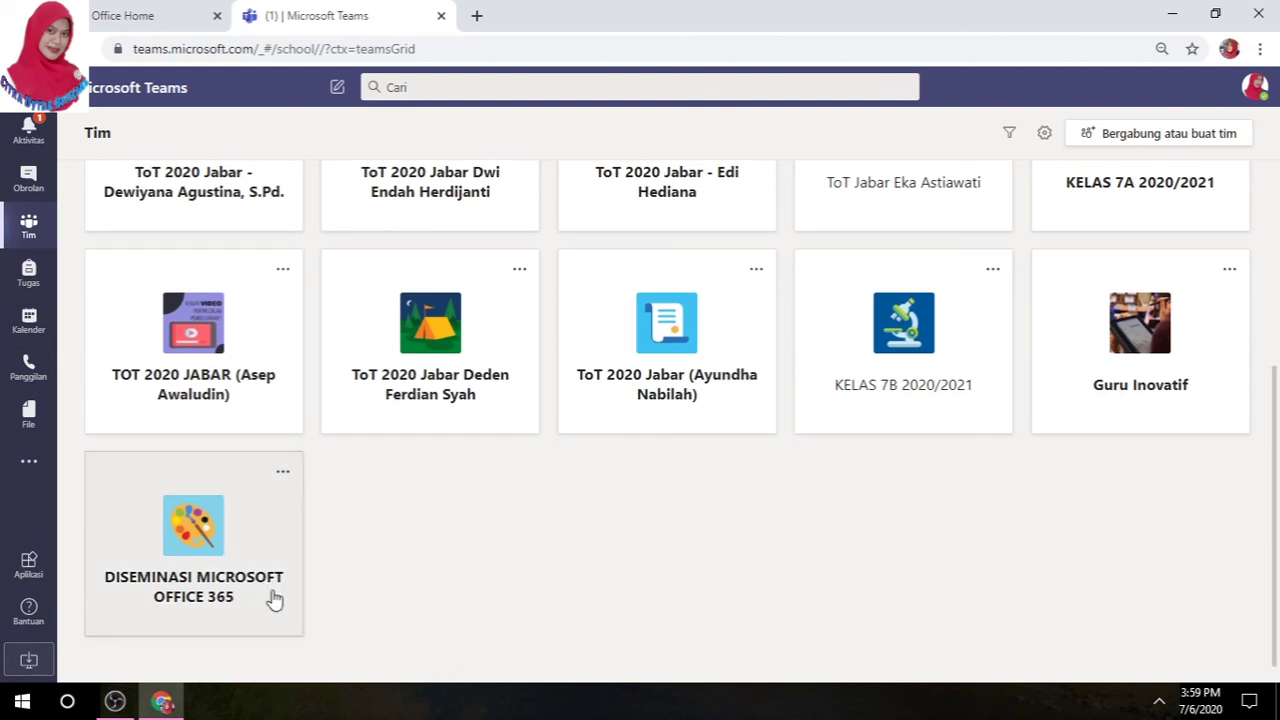
click(275, 599)
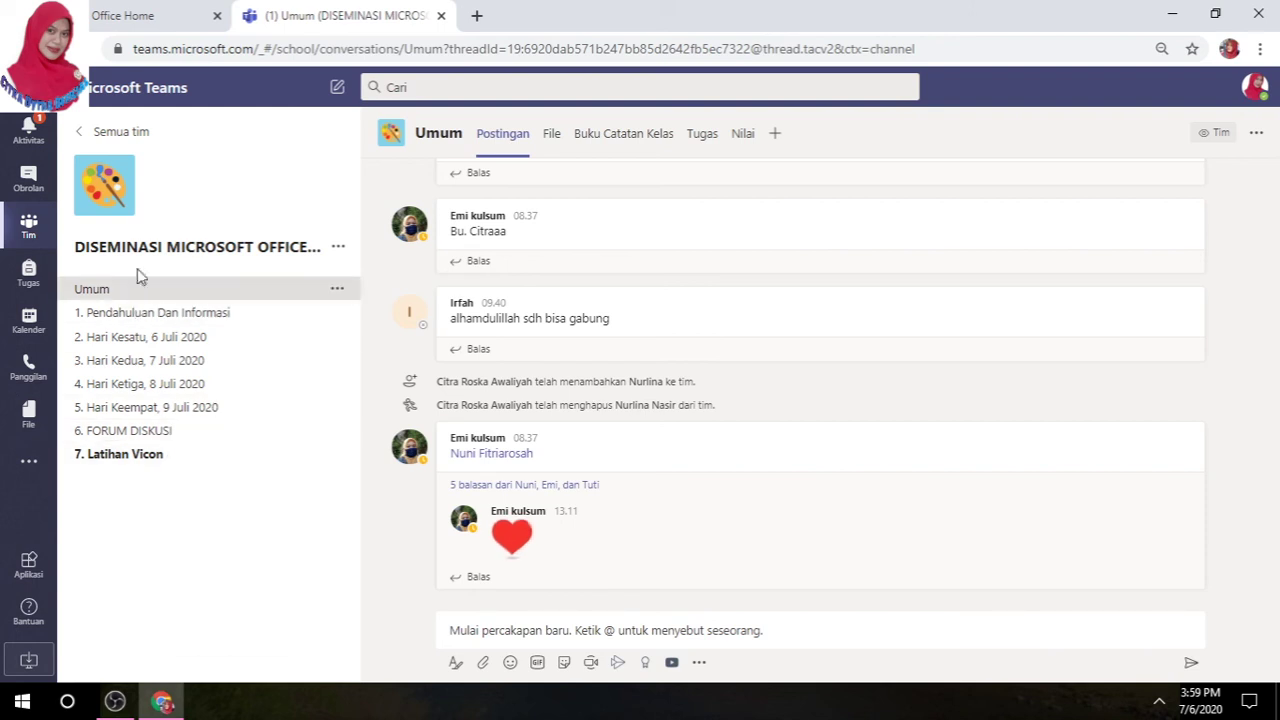
click(82, 133)
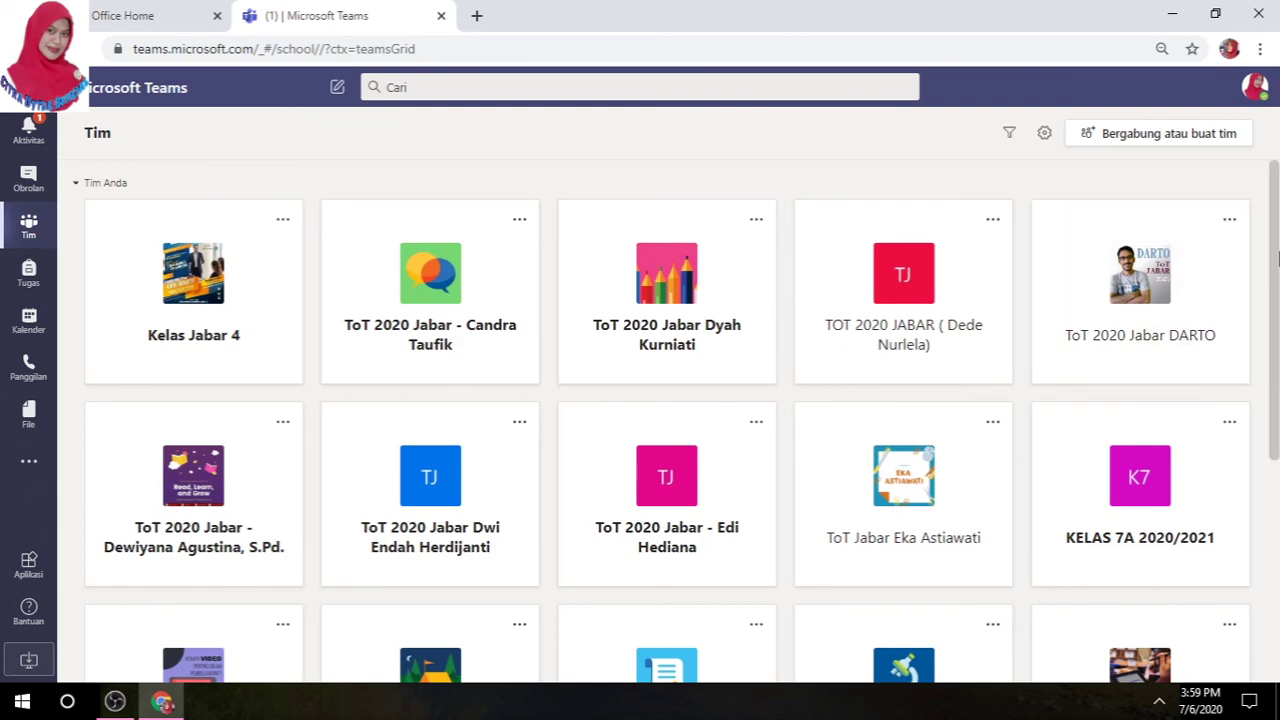
drag(1277, 260, 1277, 402)
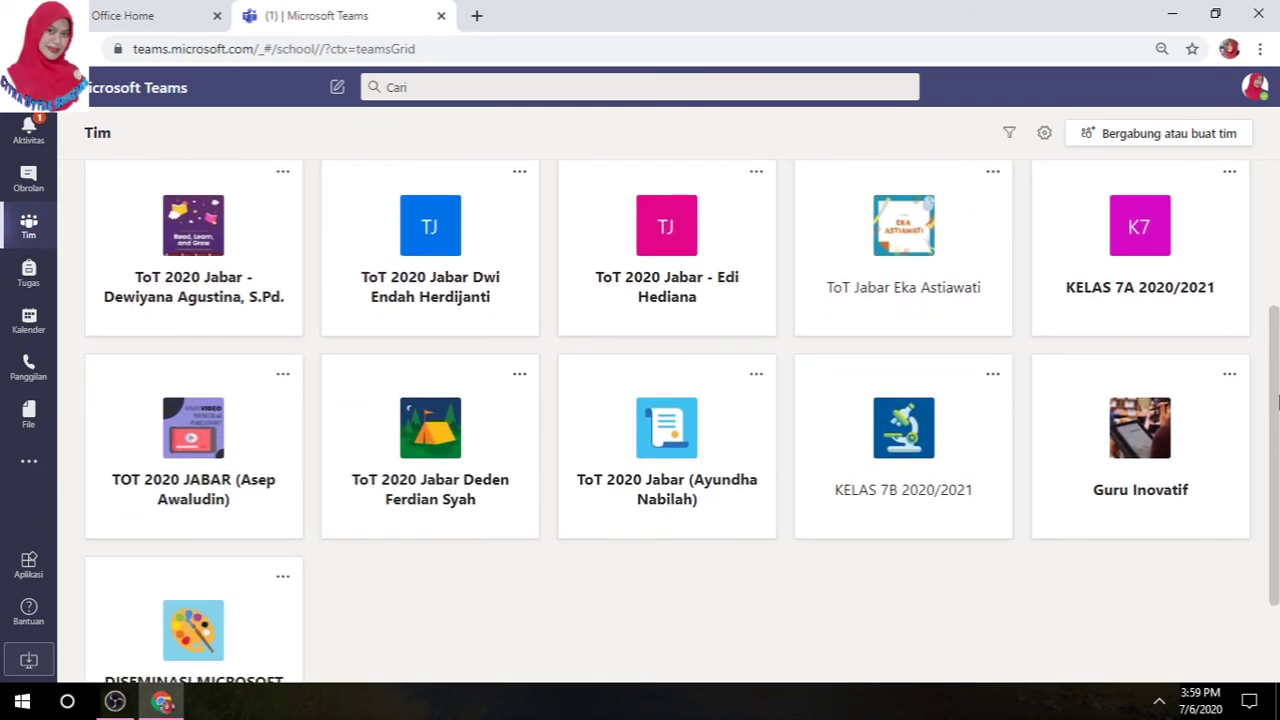
Open the KELAS 7A 2020/2021 team and select its 5. Webinar channel
click(1158, 300)
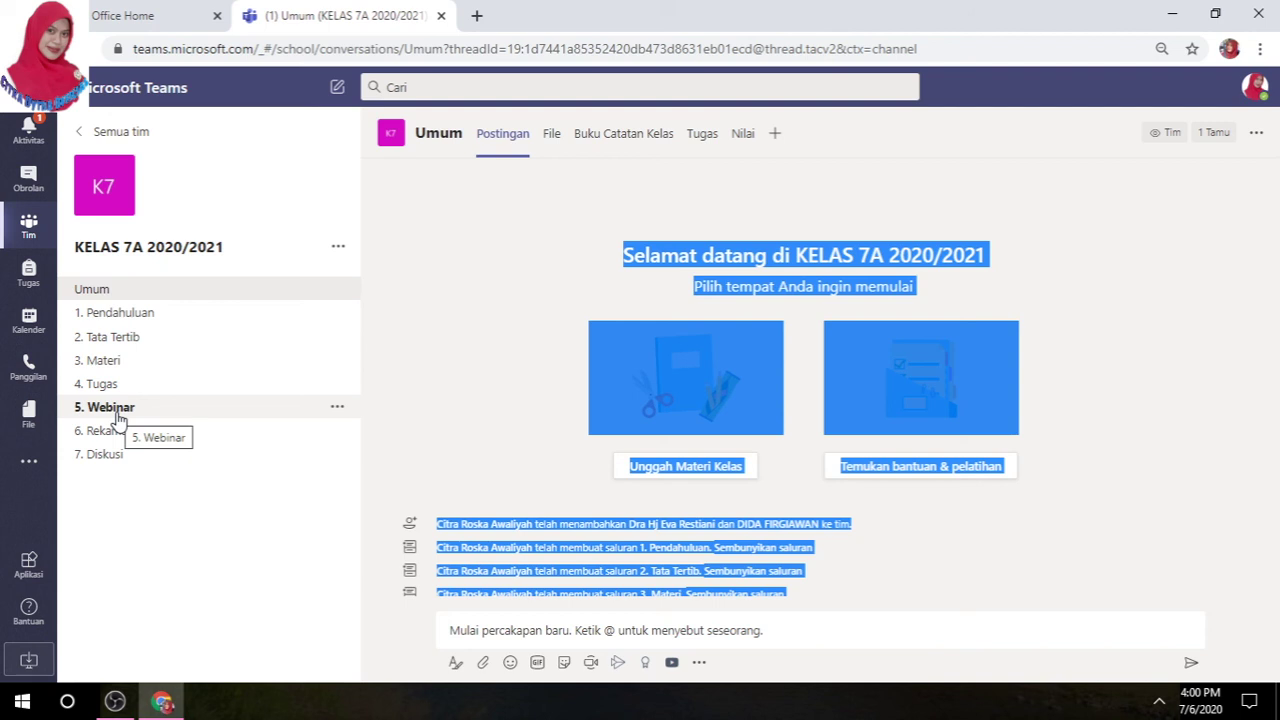
click(158, 417)
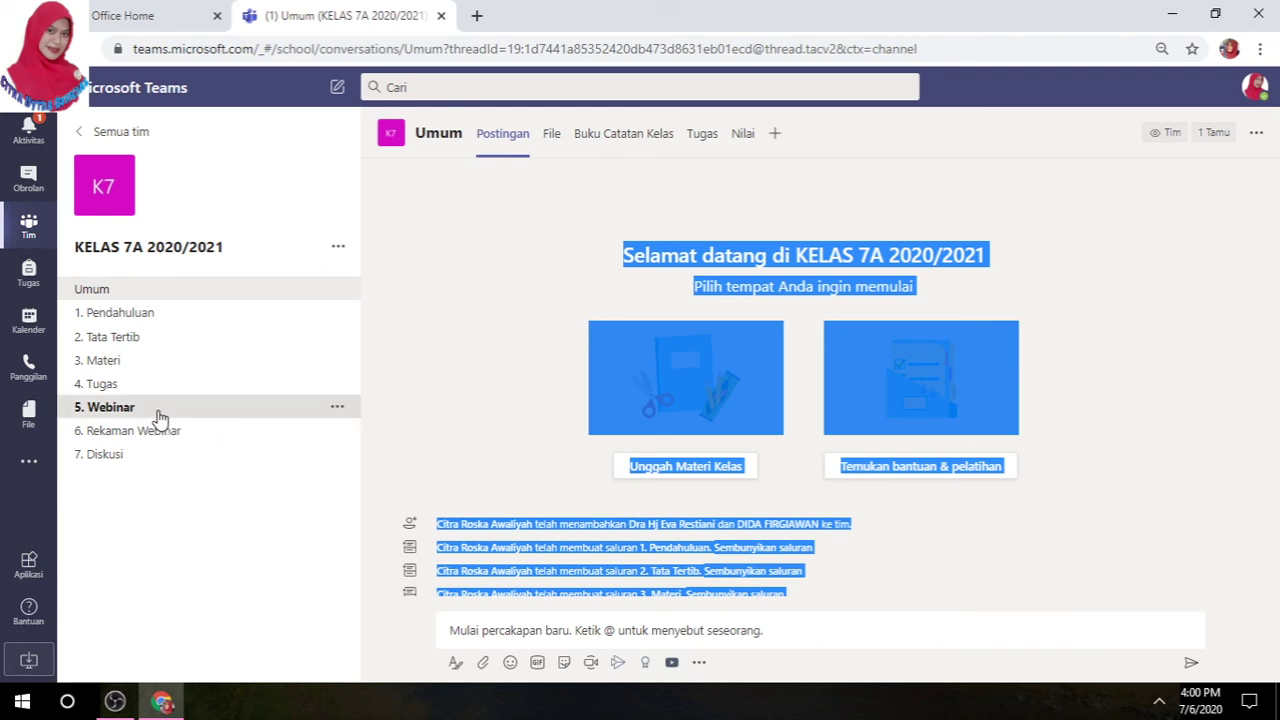